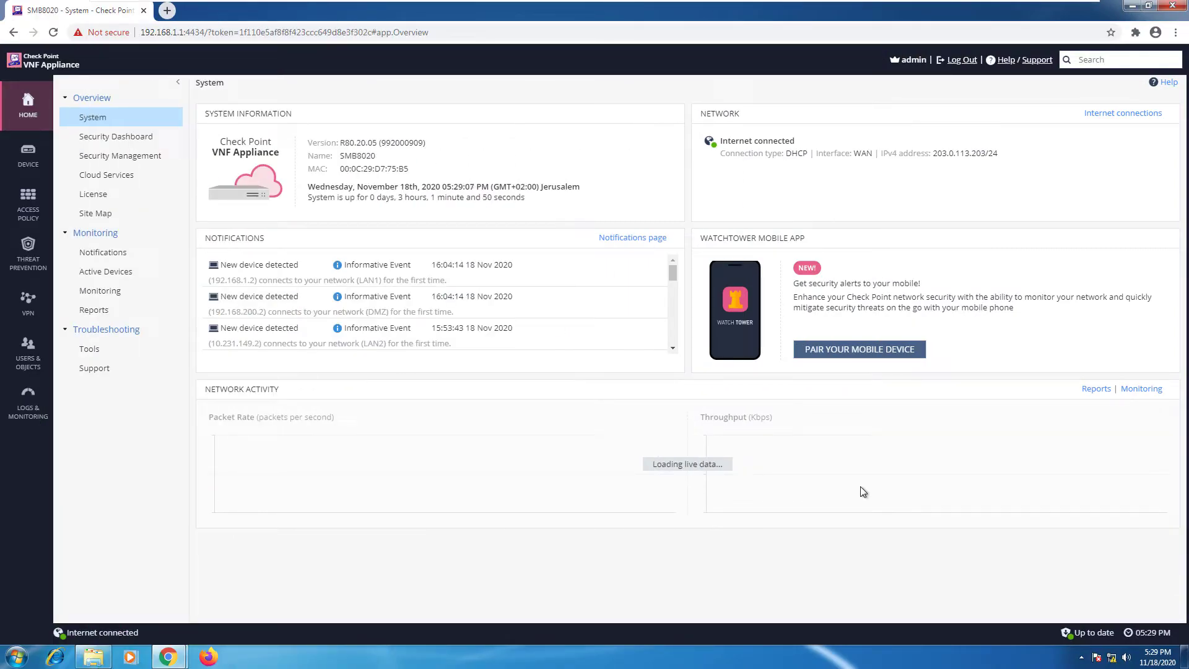
Step: Switch the SSL Inspection Policy to SSL traffic inspection with inspect and bypass logs enabled, and apply it
left_click(26, 212)
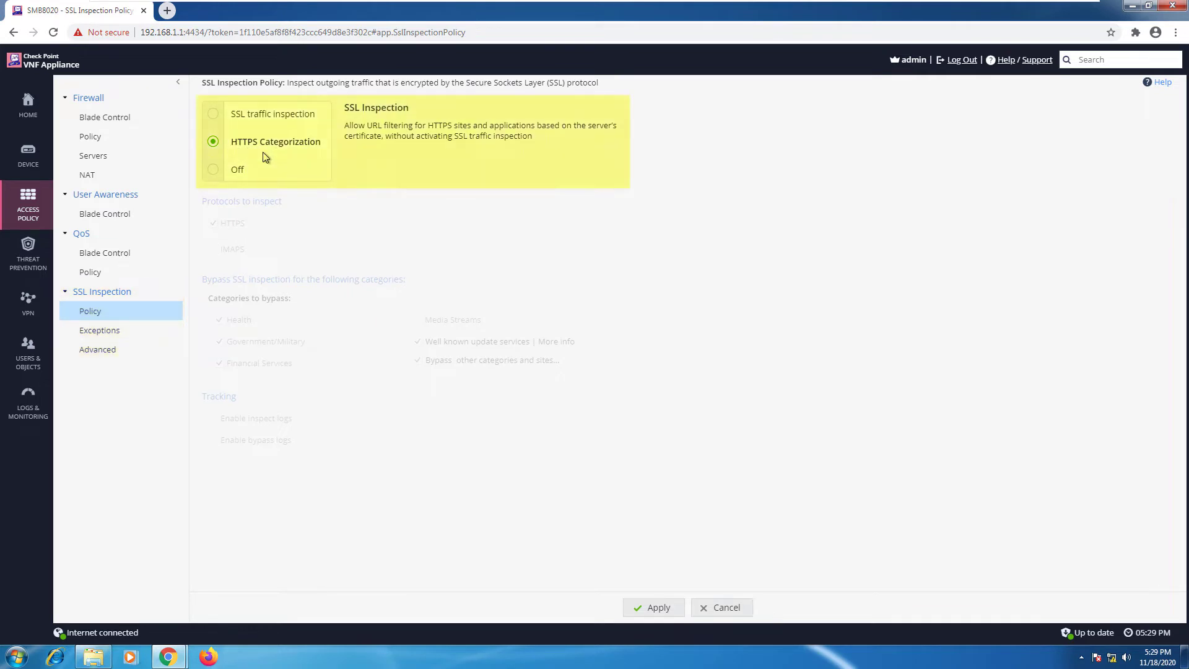
left_click(212, 115)
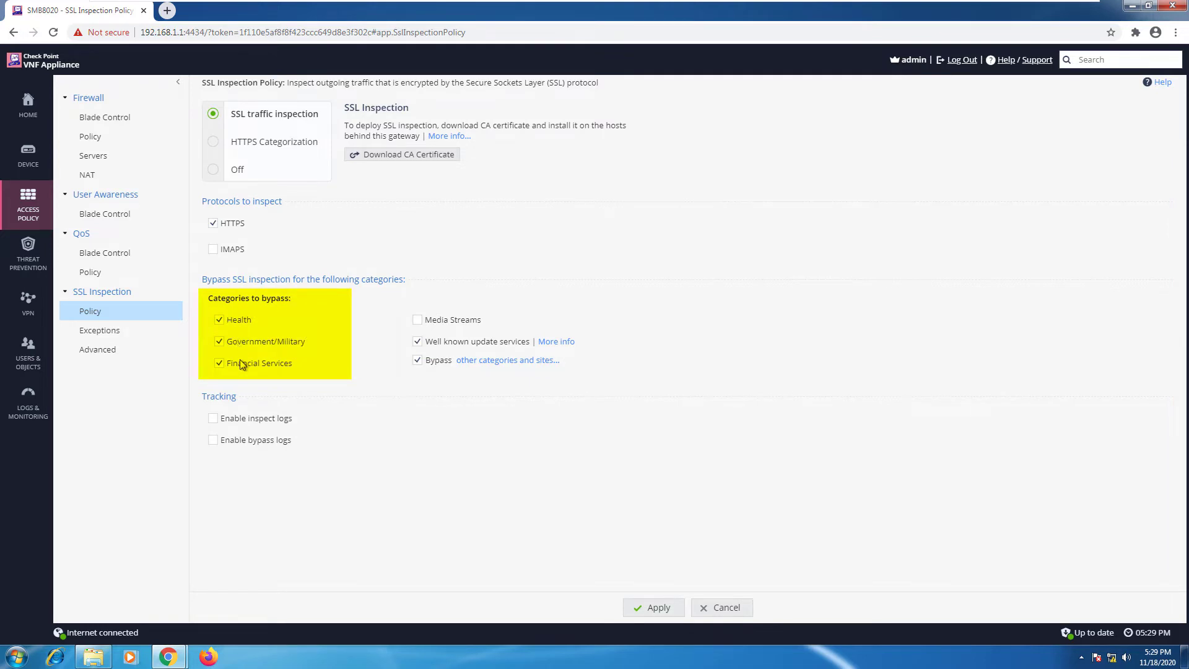
left_click(214, 418)
left_click(212, 441)
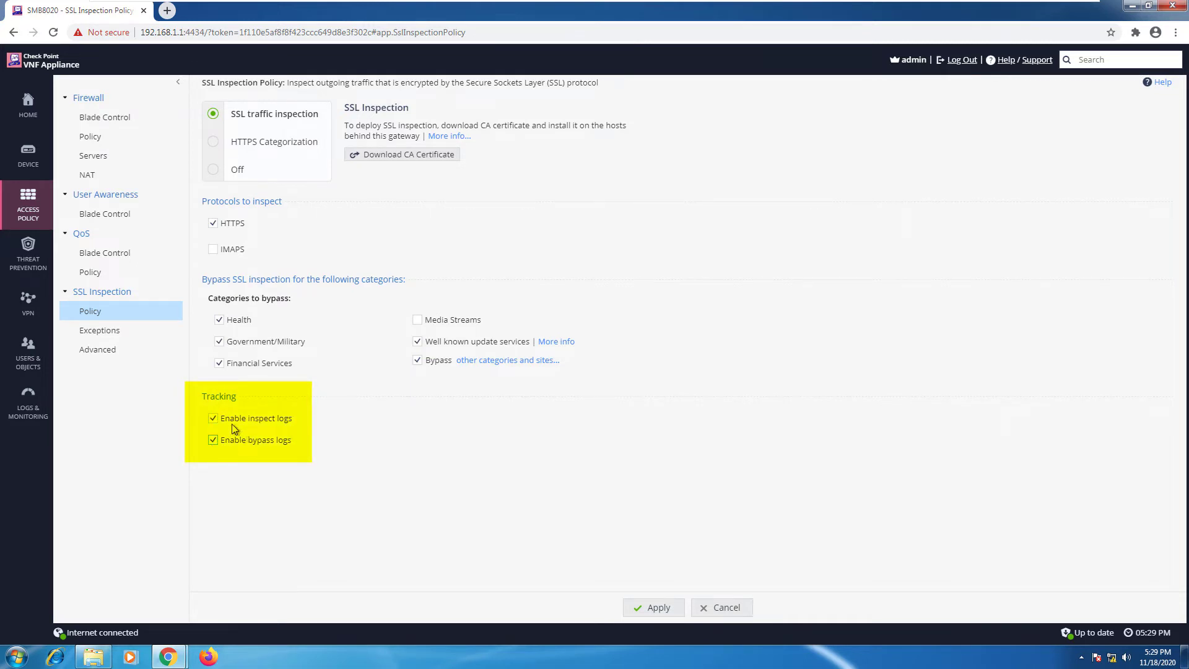
left_click(649, 606)
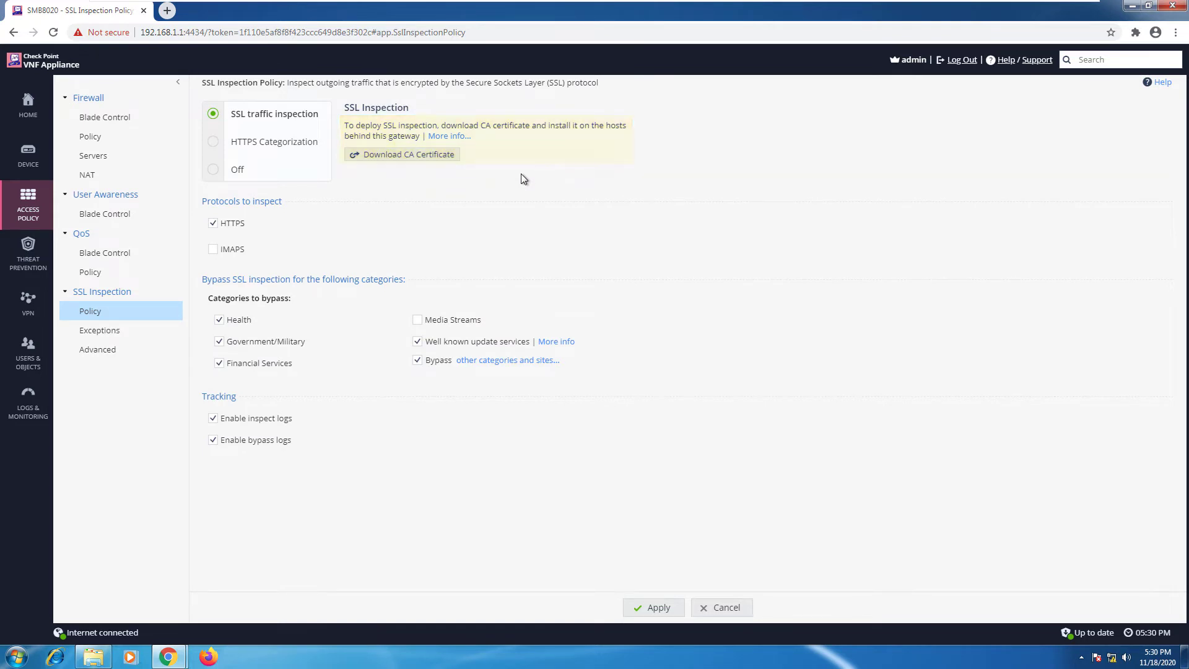
Step: Download and keep the gateway CA certificate ca (1).crt, then open Internet Options from a Start search for 'int'
left_click(428, 158)
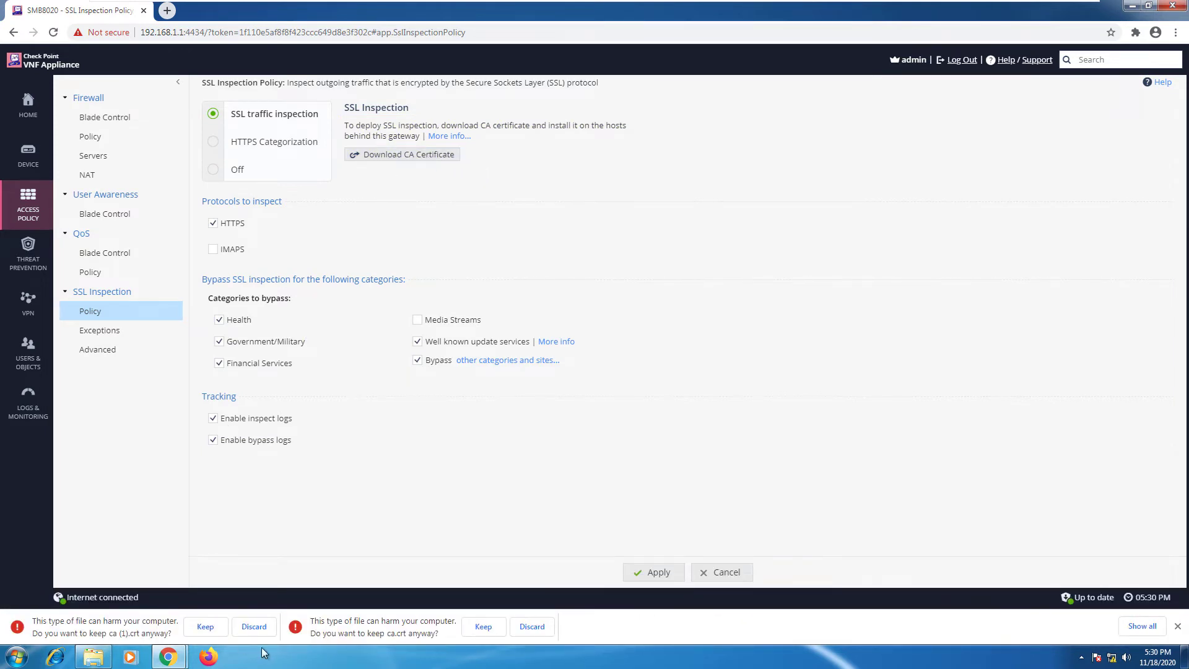
left_click(203, 627)
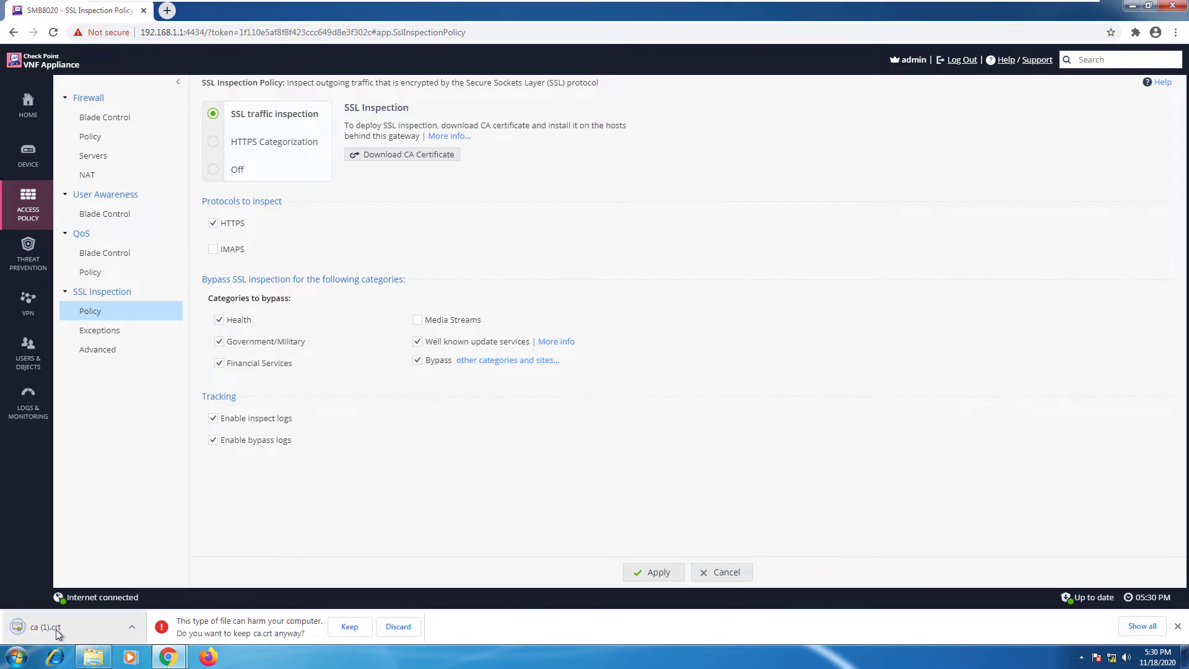
left_click(16, 658)
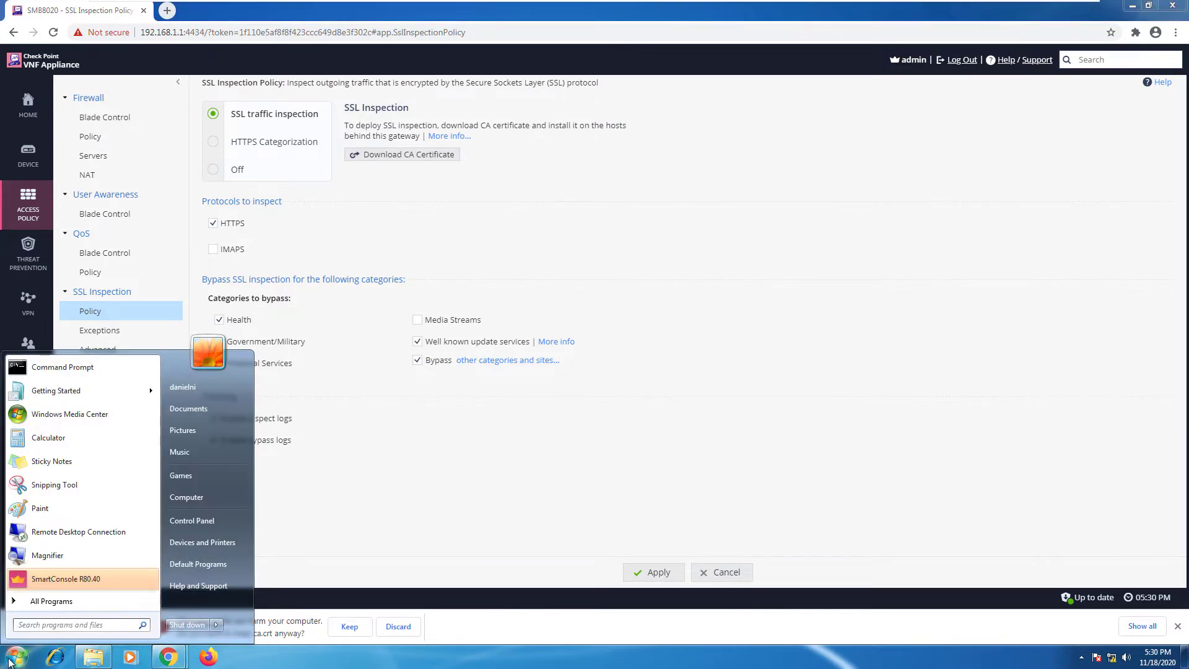
type("int")
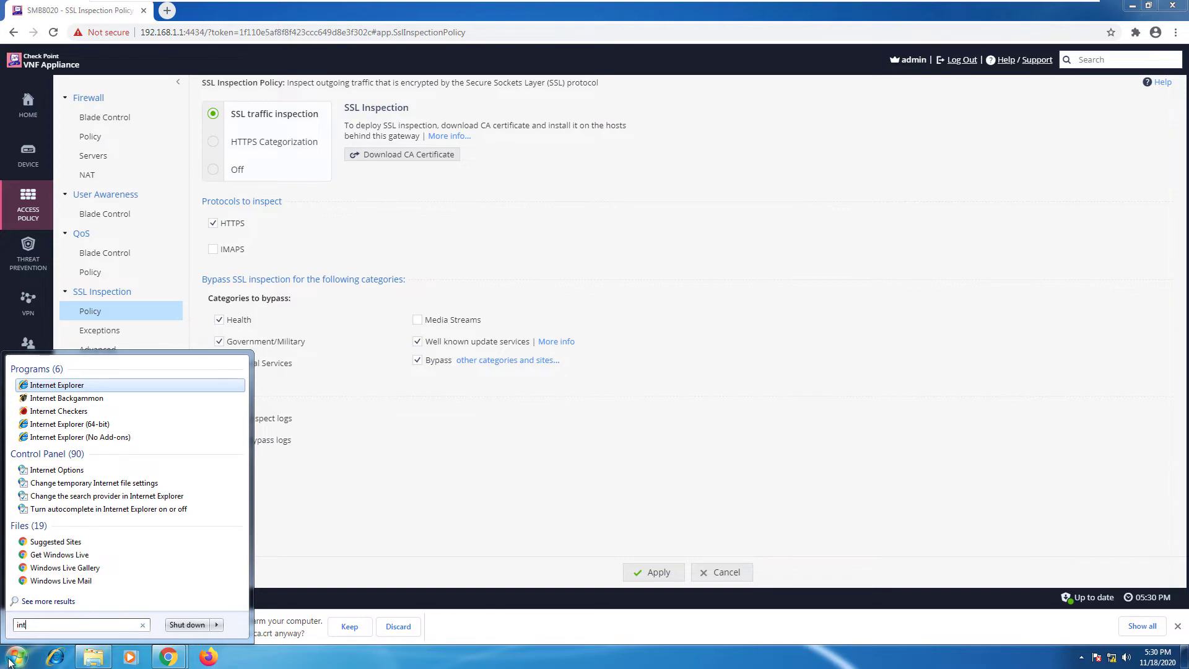
key("Down")
key("Down")
key("Down")
key("Down")
key("Down")
key("Return")
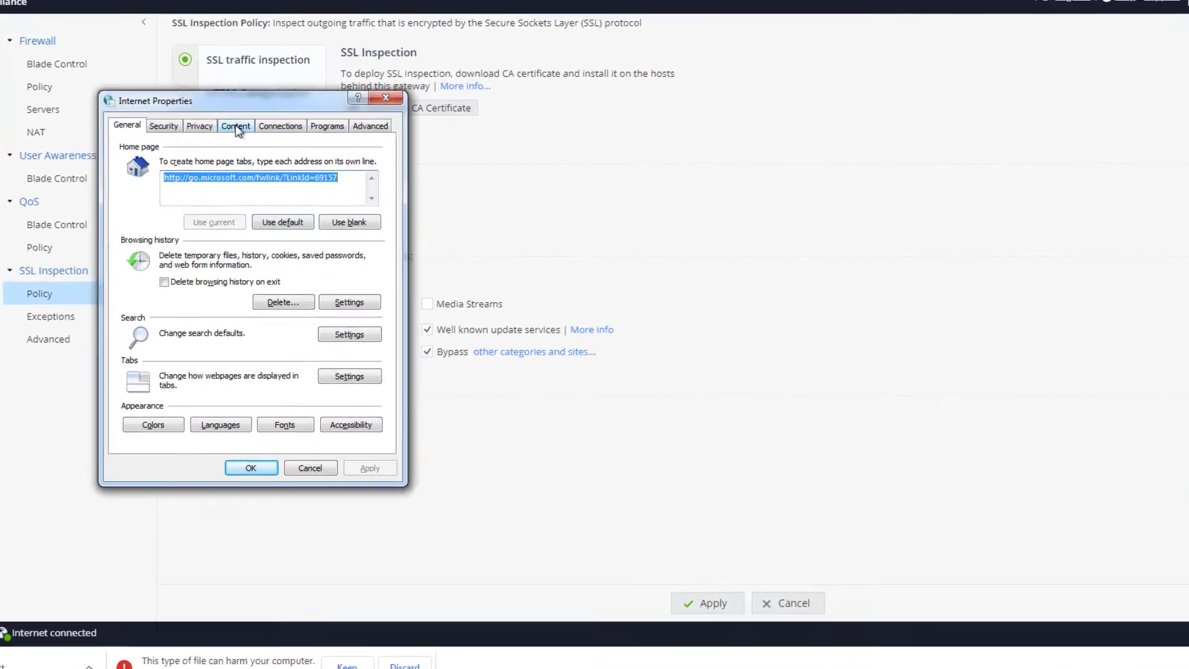
Step: Open the Trusted Root Certification Authorities store and start importing a certificate file
left_click(236, 126)
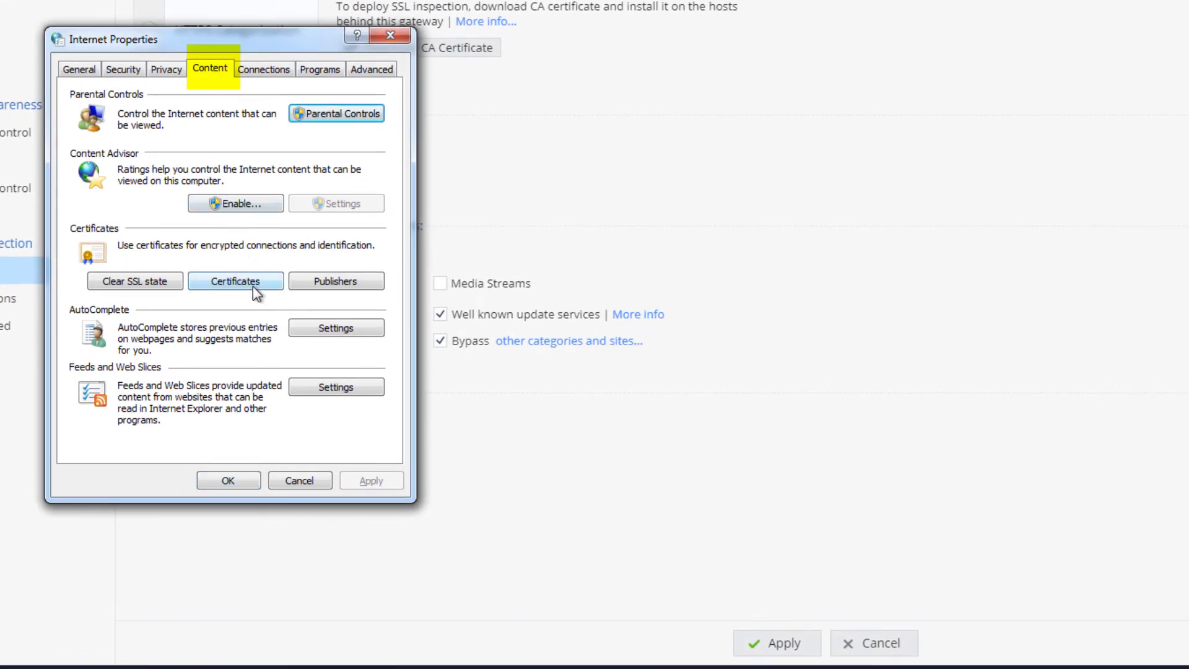
left_click(252, 284)
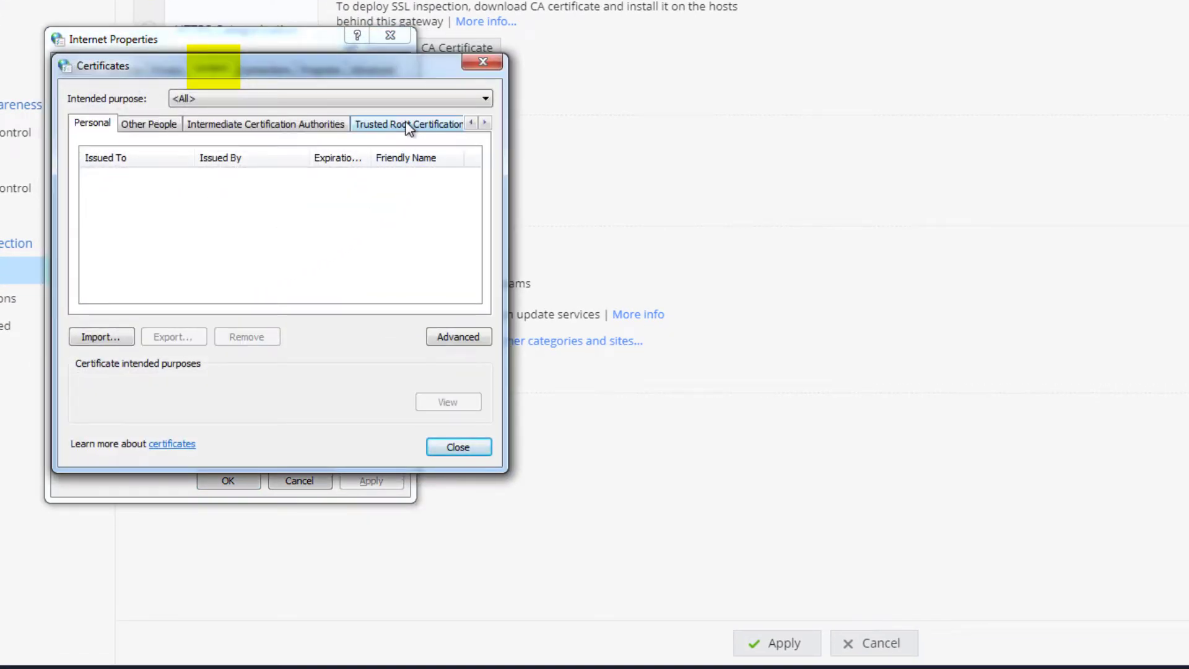
left_click(411, 124)
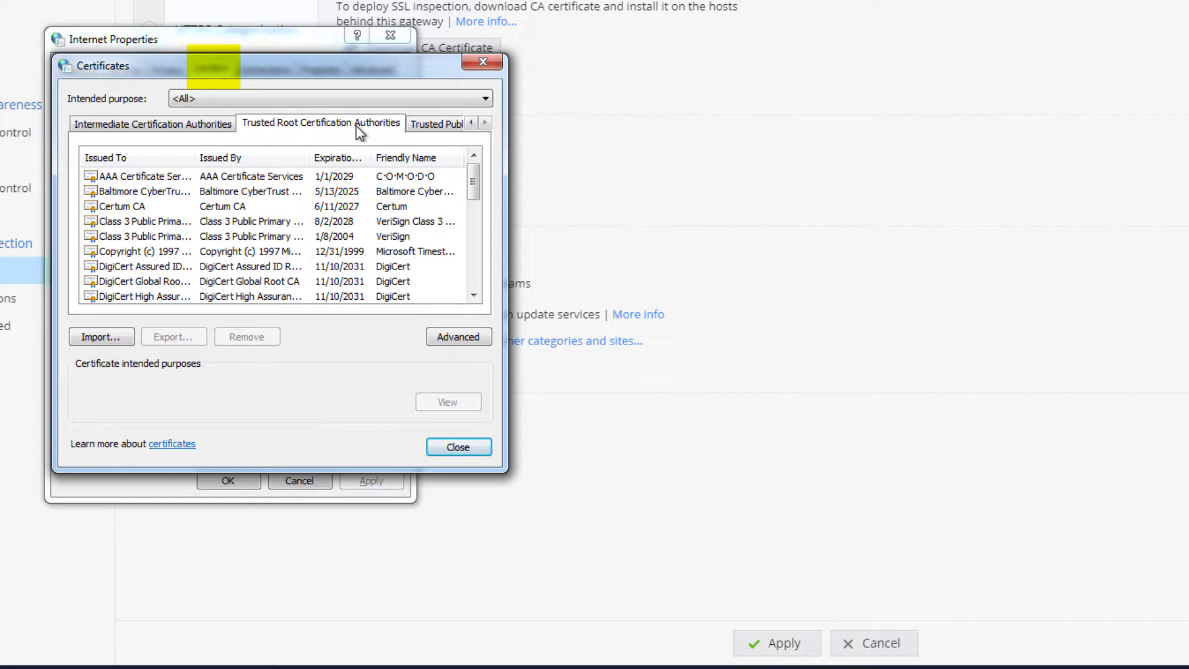
left_click(115, 342)
left_click(391, 452)
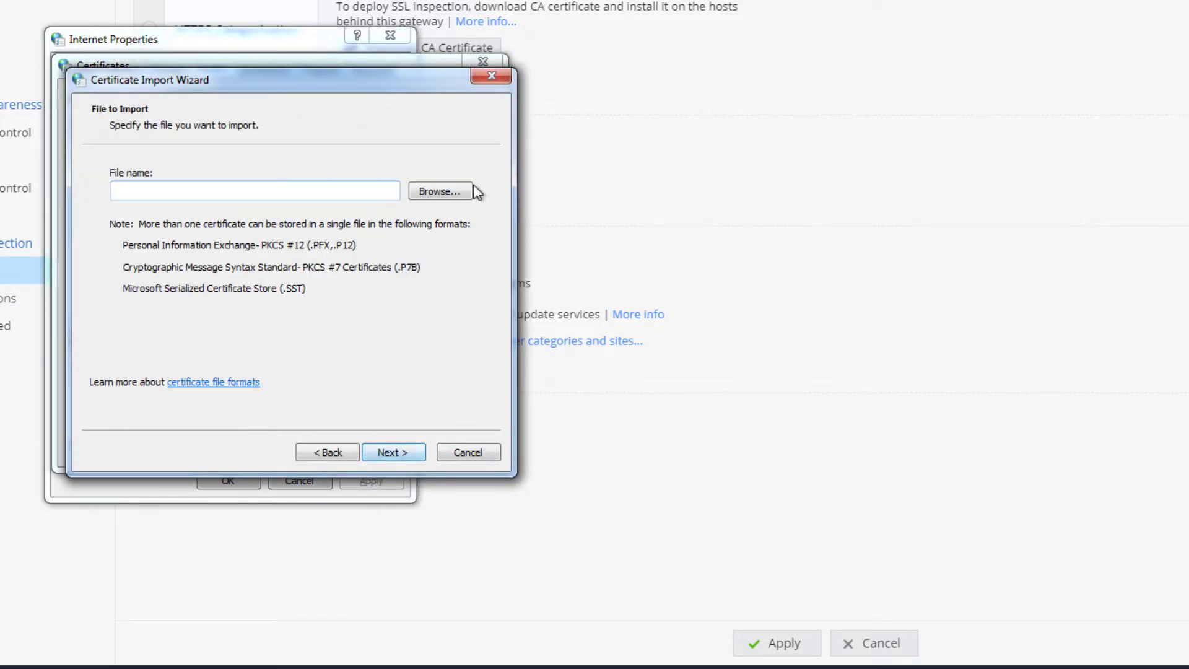
left_click(426, 192)
Step: Import ca (1).crt into Trusted Root Certification Authorities, accepting the root certificate security warning
double_click(266, 216)
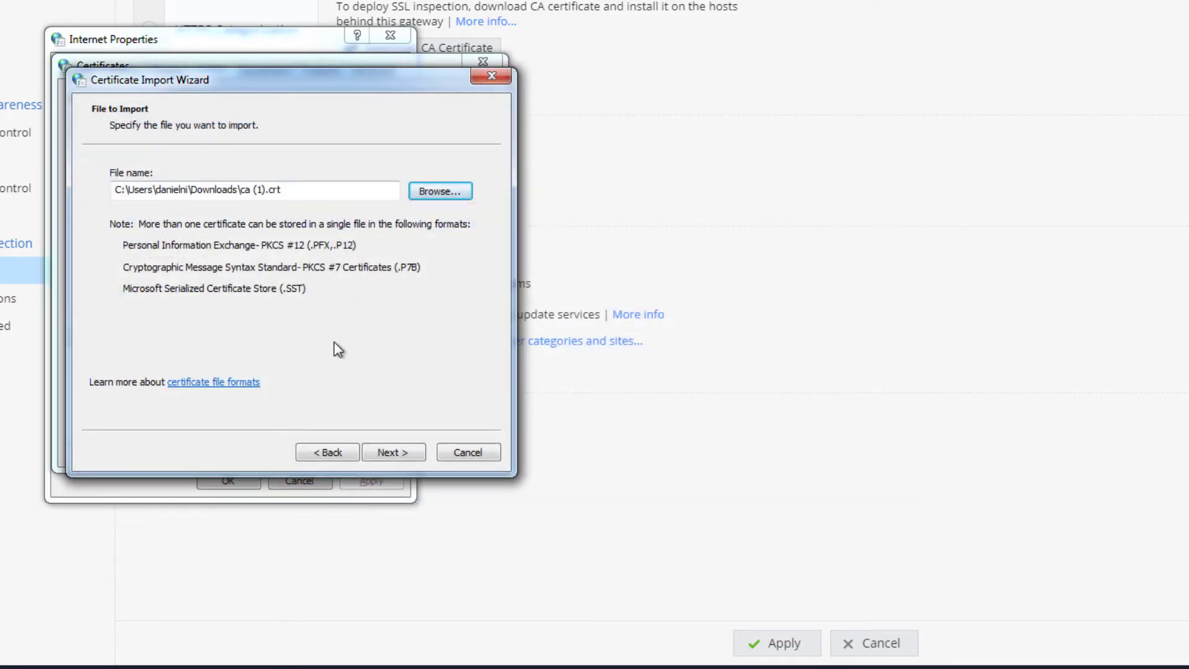
left_click(394, 452)
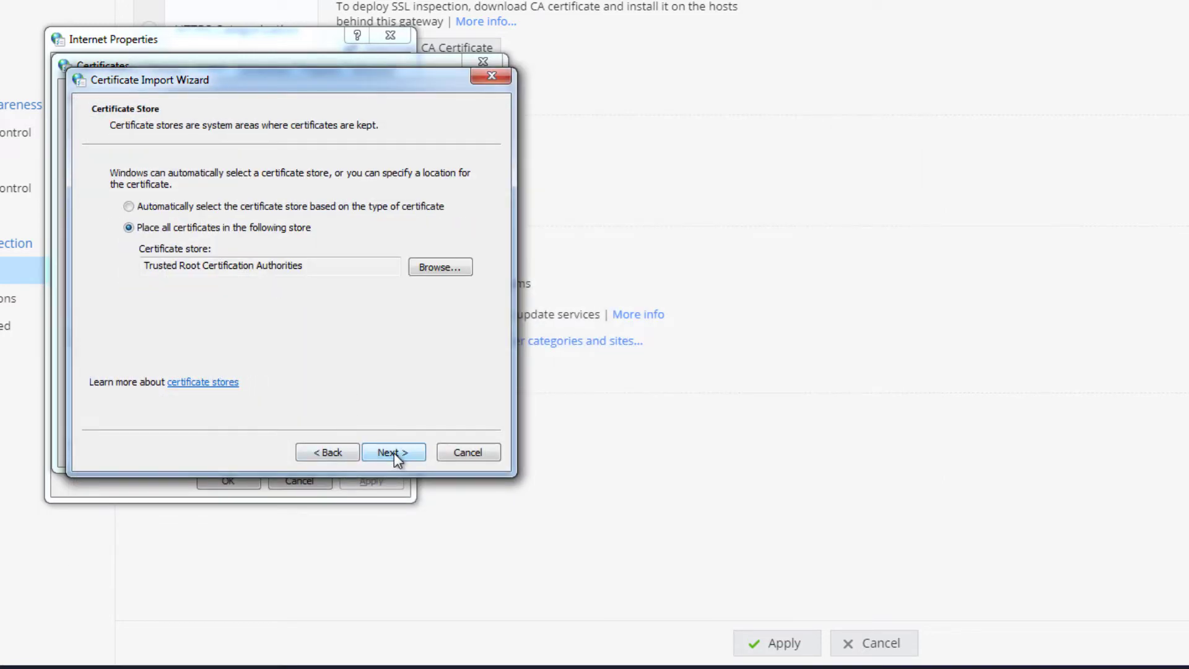
left_click(394, 452)
left_click(394, 452)
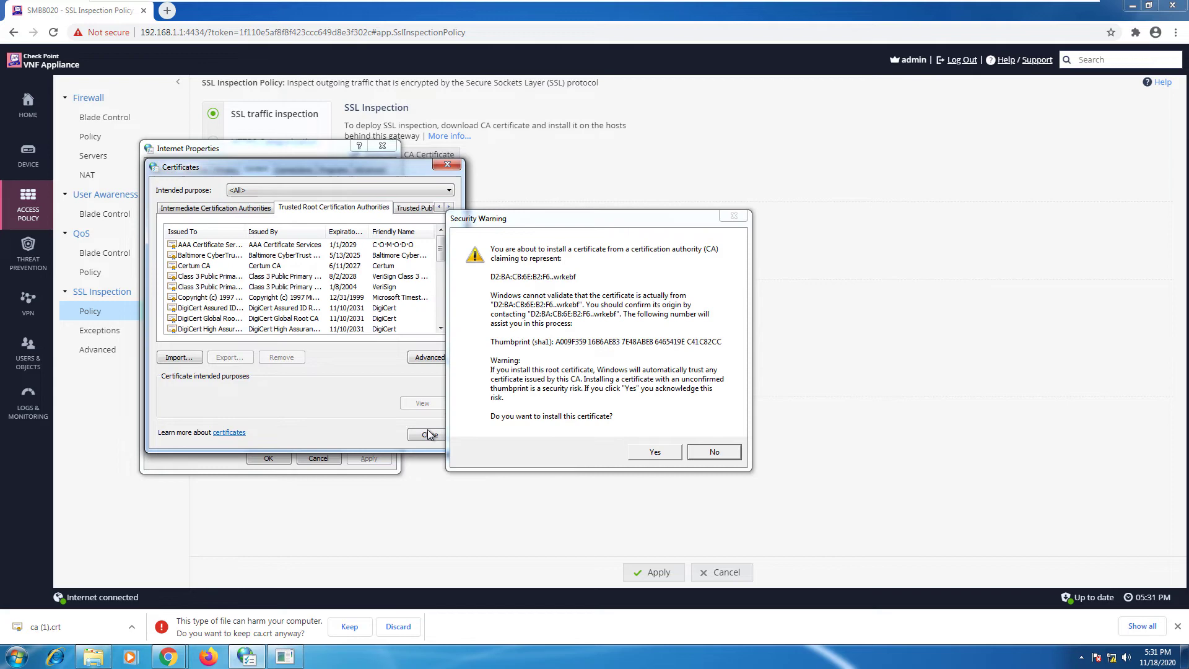
left_click(654, 452)
left_click(640, 372)
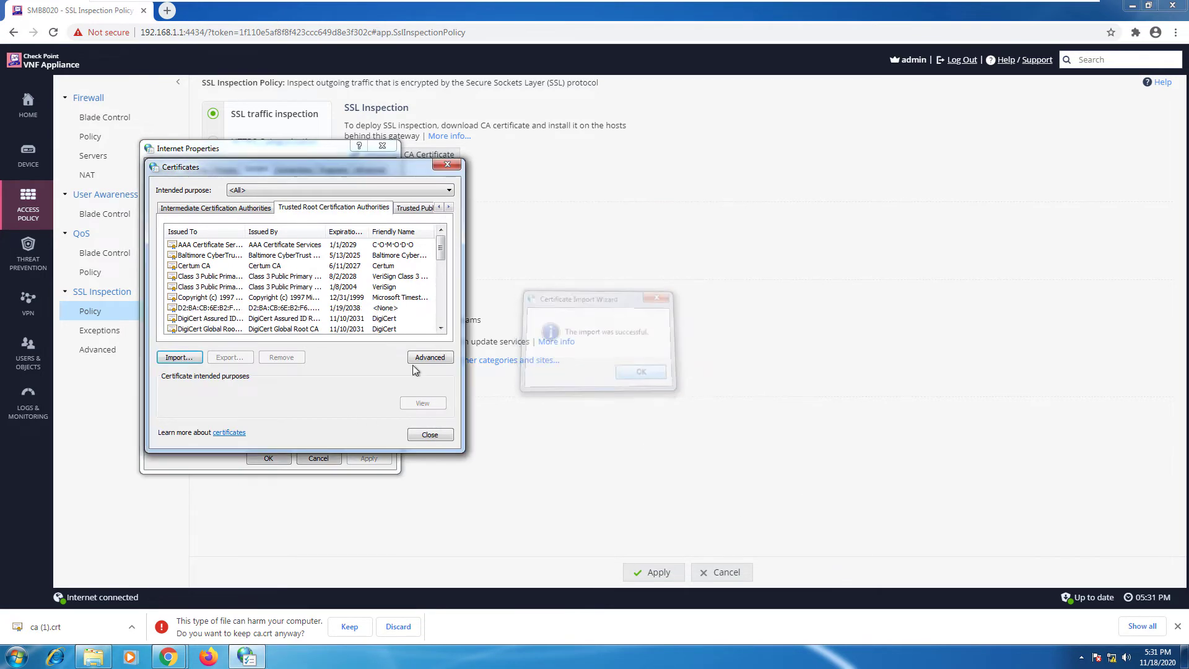
Step: Close the certificate manager, reopen it to verify the imported certificate, then close it again
left_click(429, 434)
left_click_drag(246, 157, 349, 198)
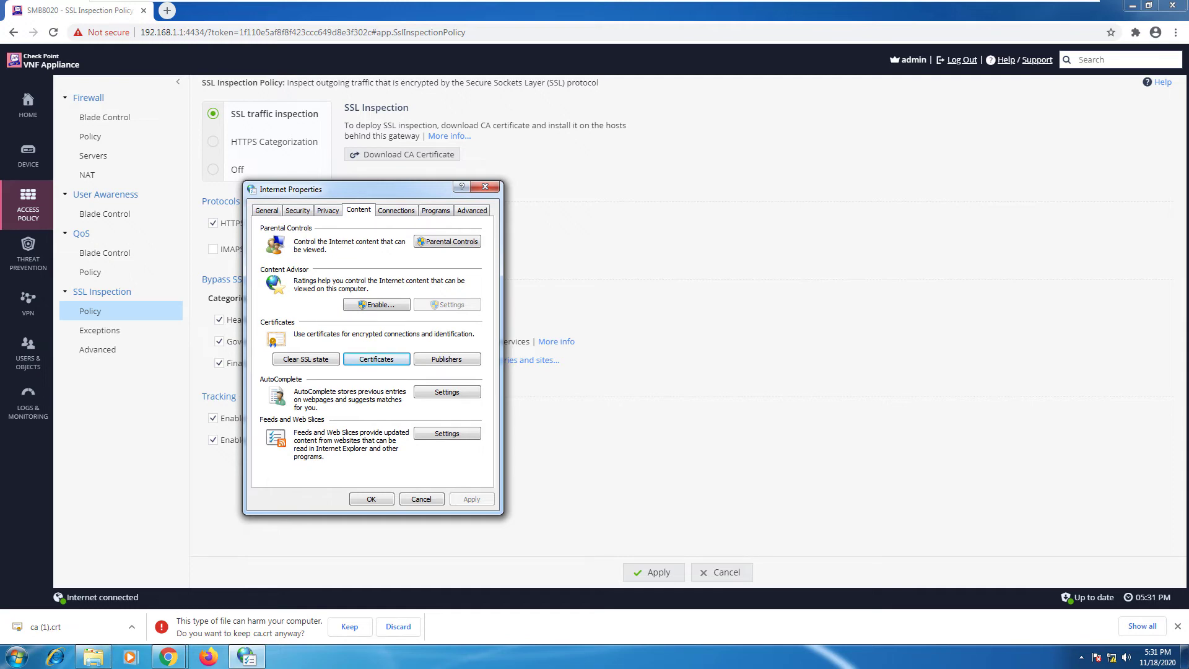
key("Return")
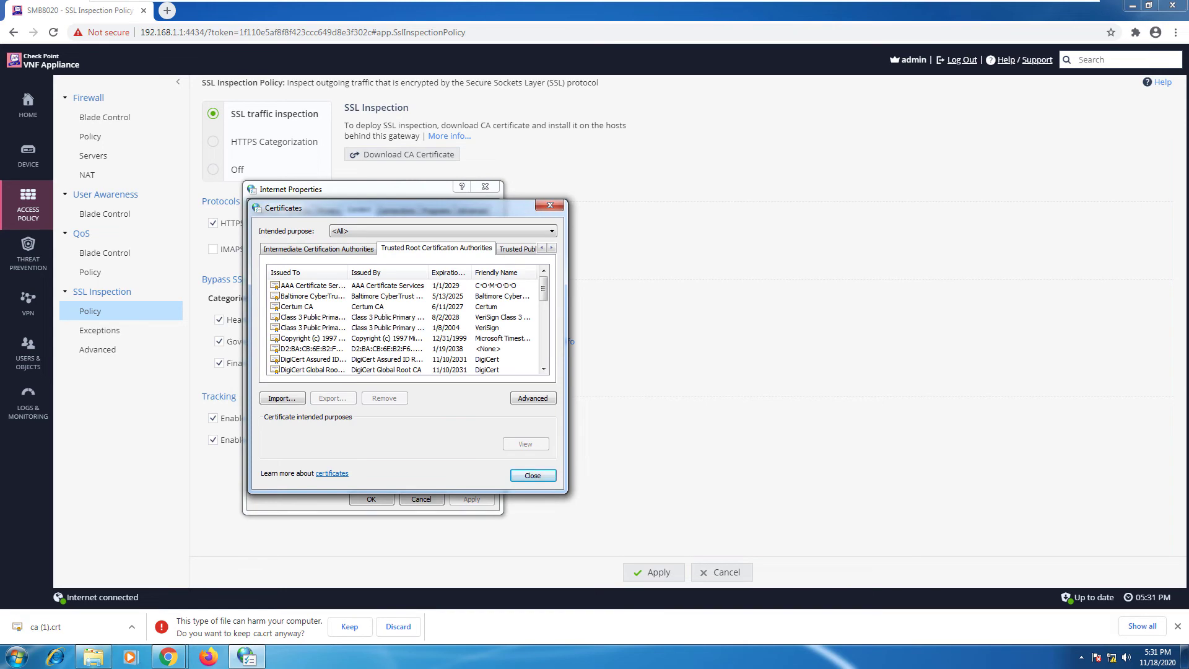
left_click(549, 205)
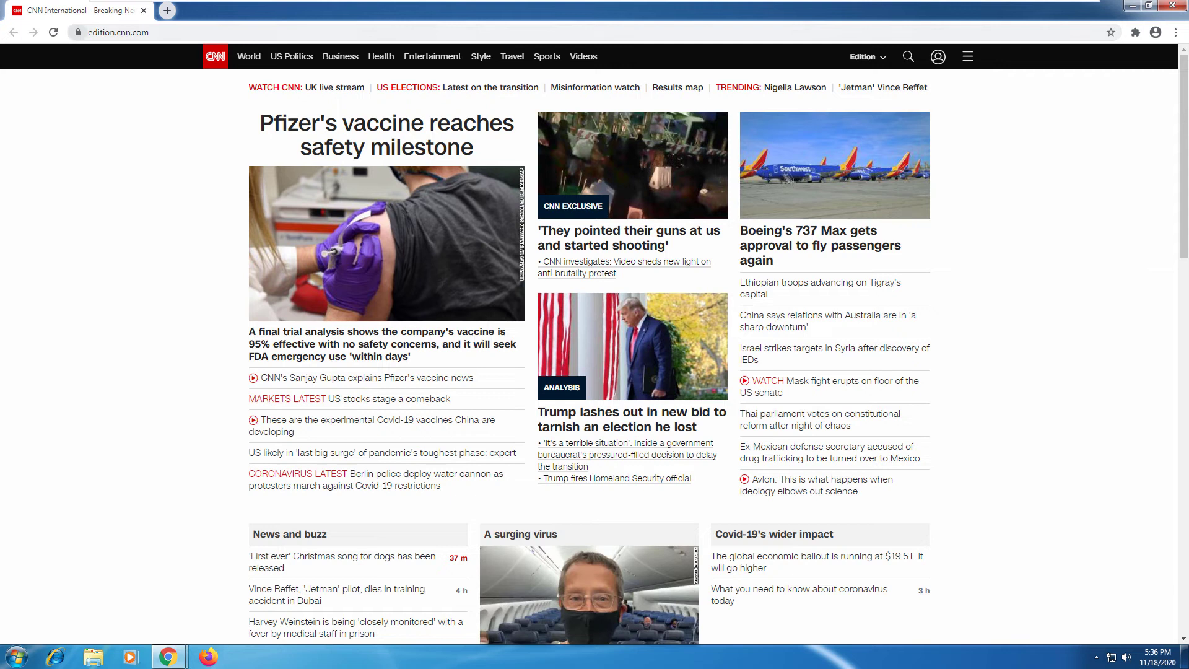
Step: View the edition.cnn.com certificate's Certification Path, chaining to the gateway CA
left_click(78, 32)
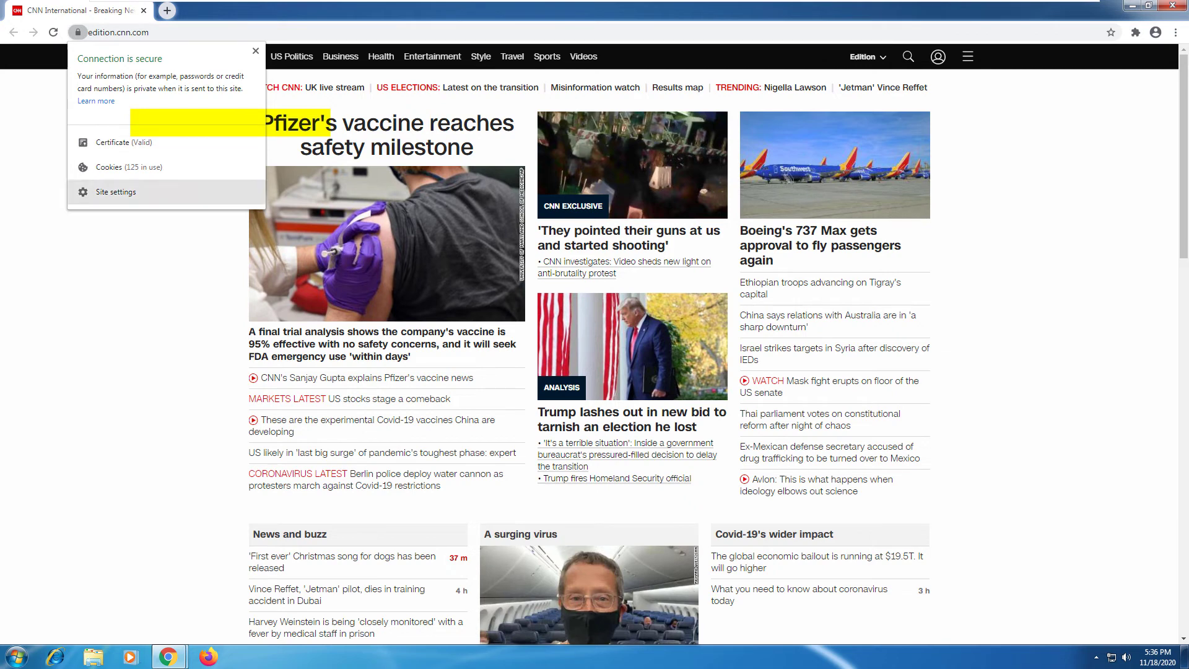
left_click(124, 142)
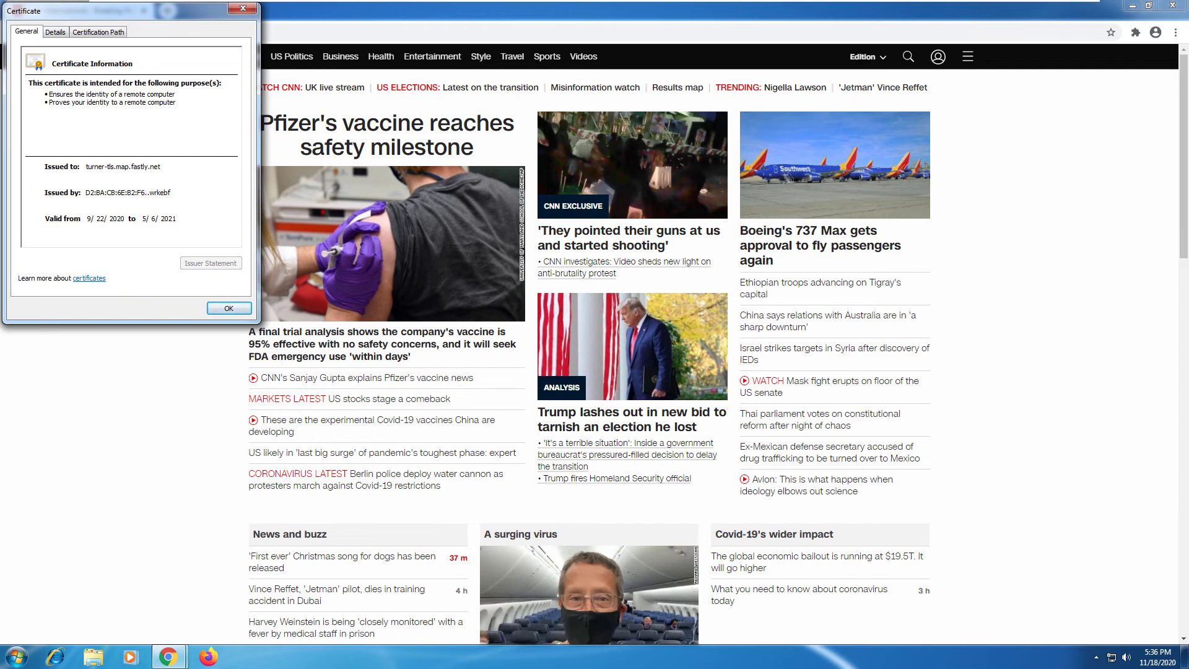
key("ctrl+shift+Tab")
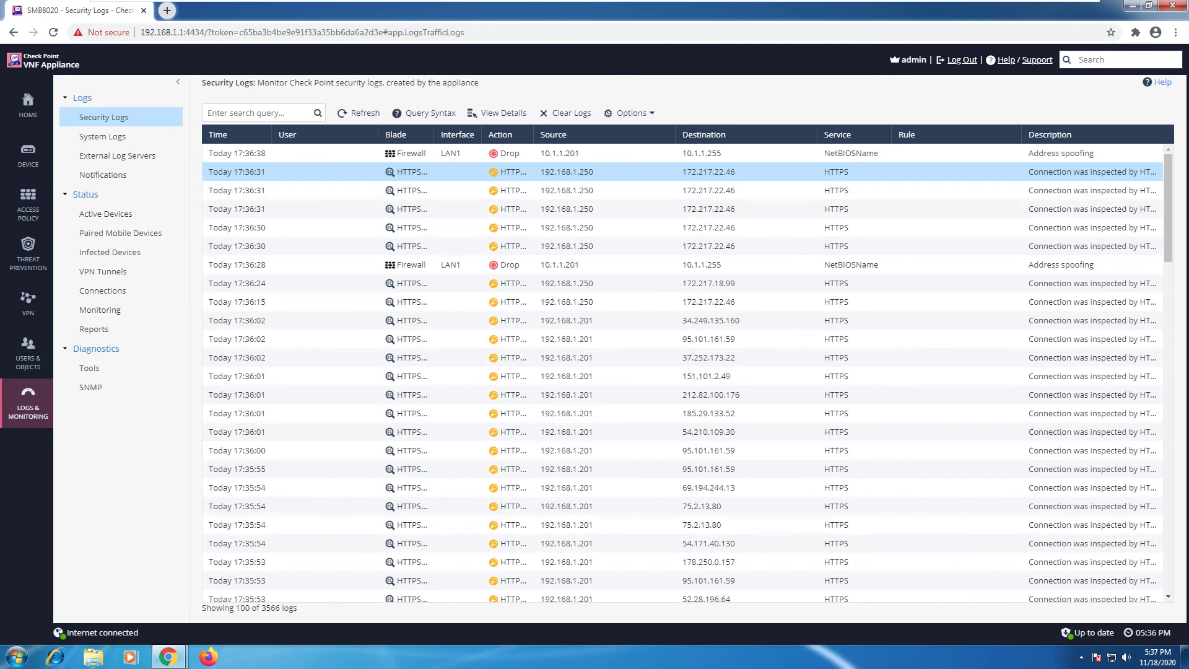
Step: Open the Log Details of the 17:36:31 HTTPS entry showing it was inspected by HTTPS Inspection
double_click(408, 172)
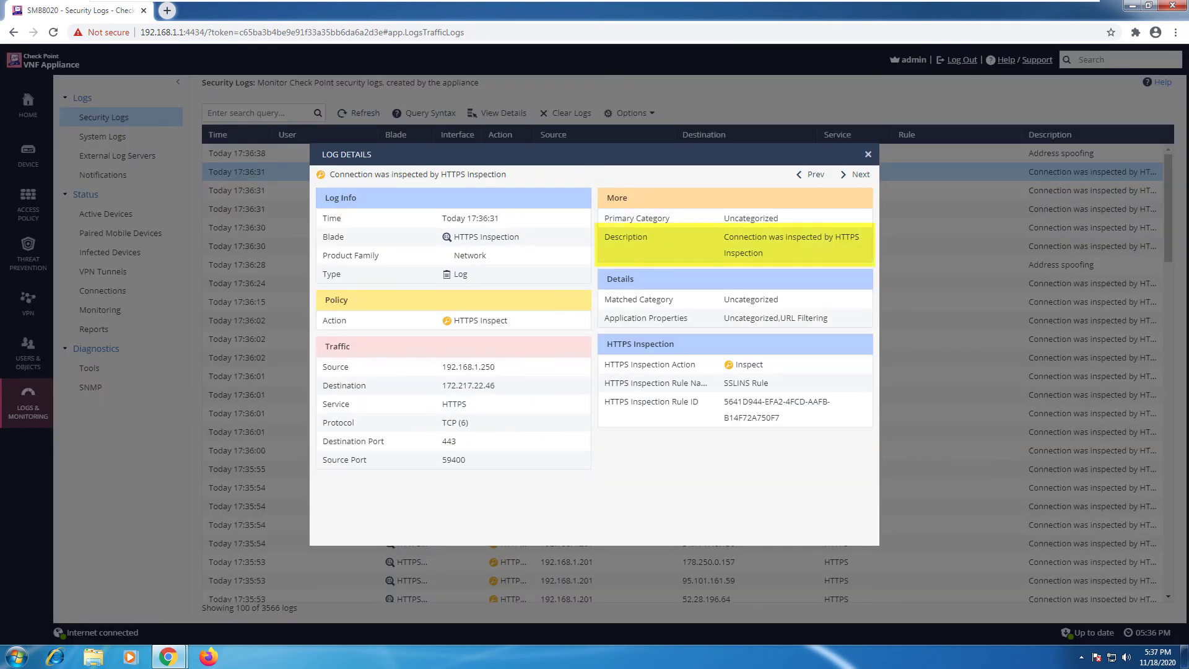